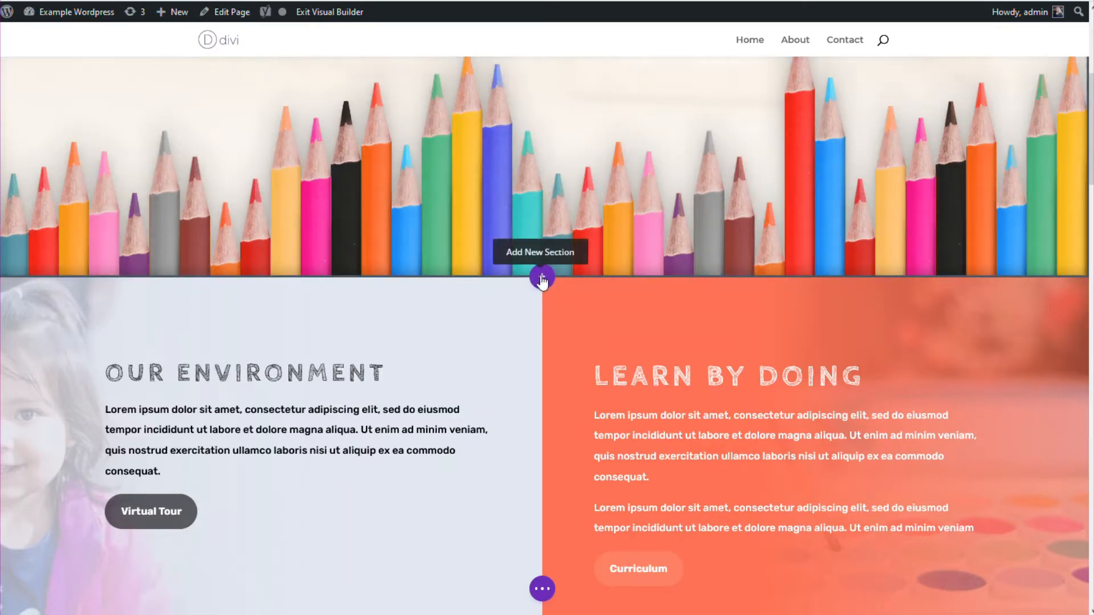
# Step: Try out a regular section between the pencil banner and Our Environment, reviewing its row layouts and library rows, and delete it
pyautogui.click(542, 278)
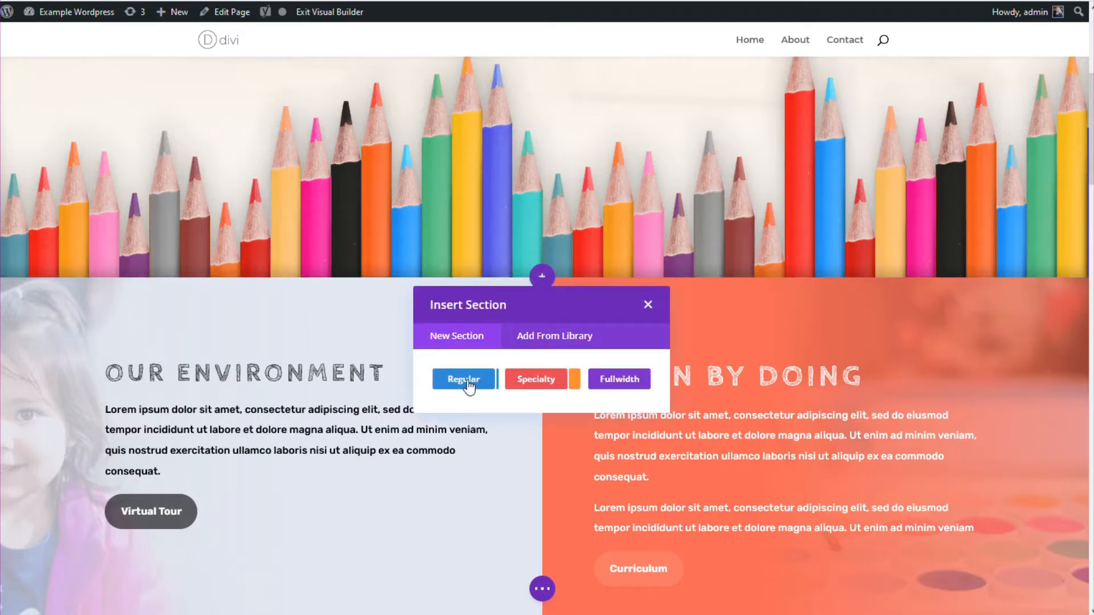
pyautogui.click(466, 382)
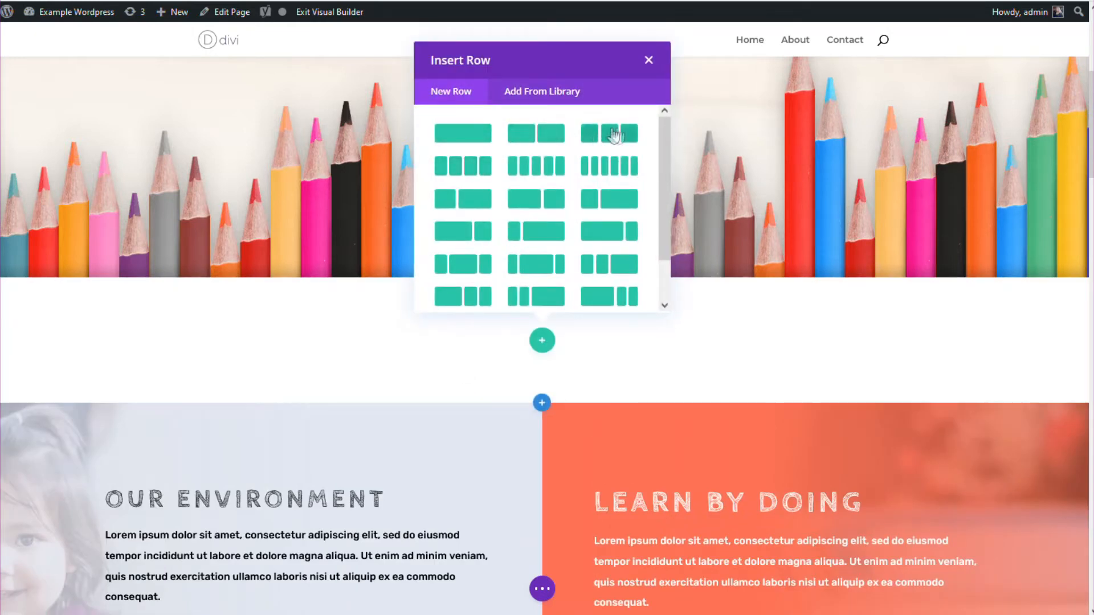
pyautogui.scroll(-2, 570, 251)
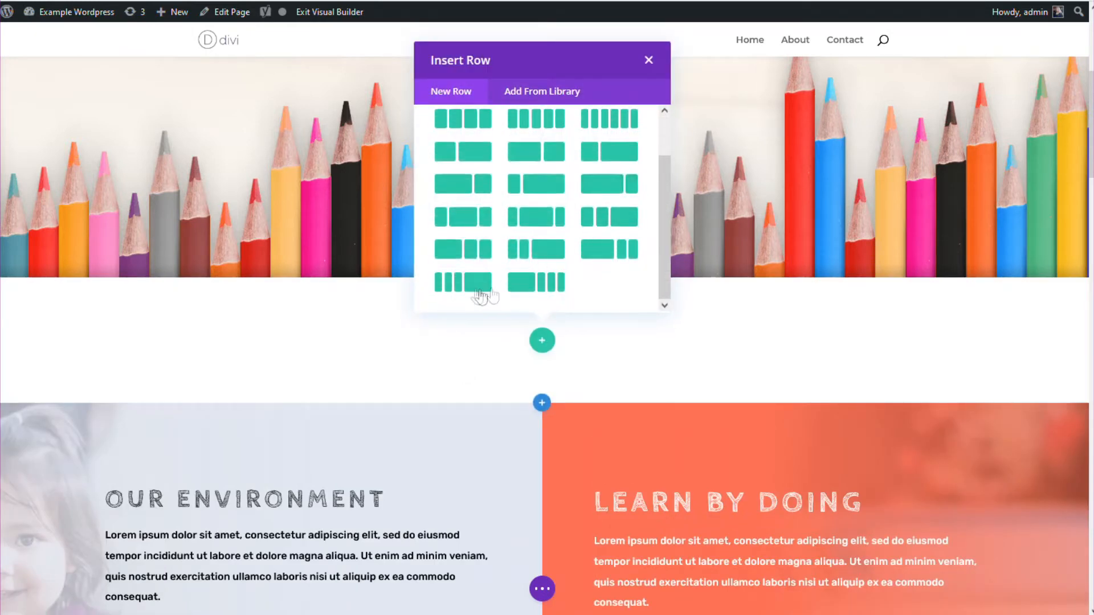
pyautogui.scroll(2, 589, 256)
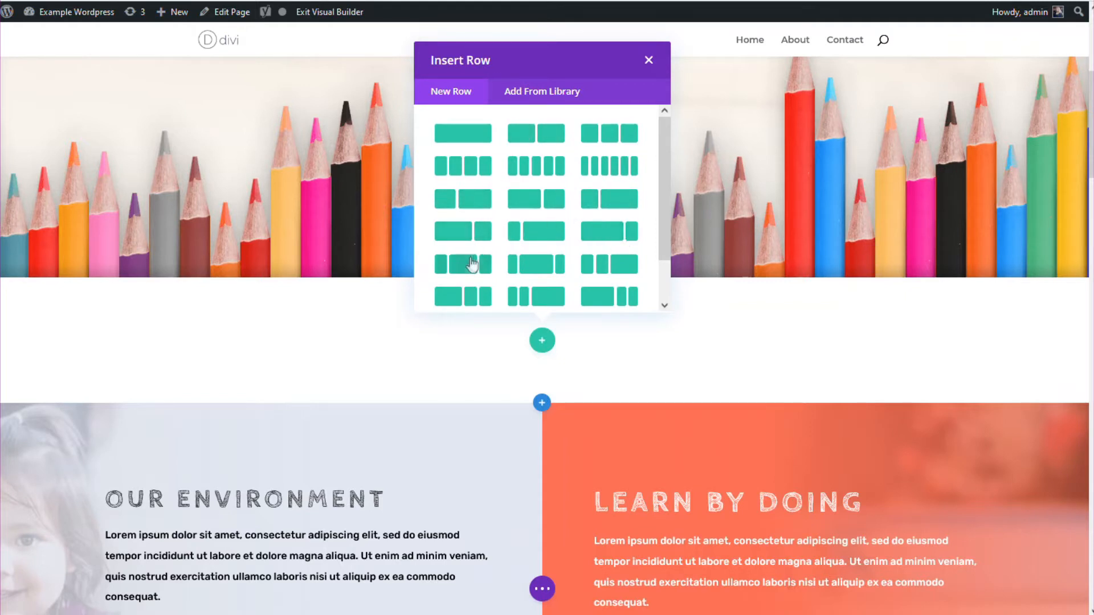
pyautogui.click(543, 94)
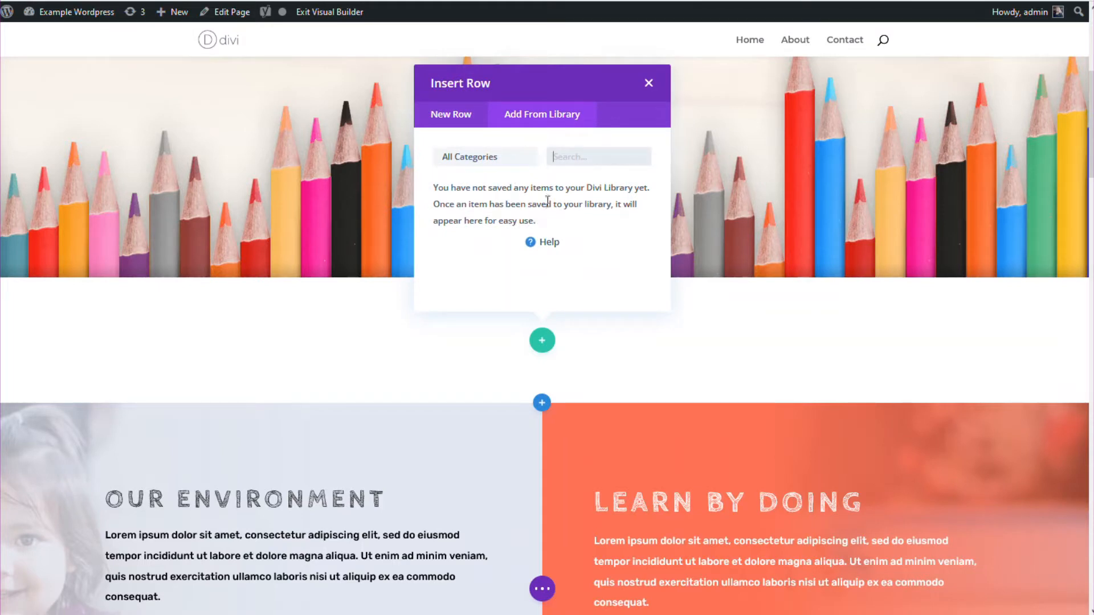
pyautogui.click(648, 84)
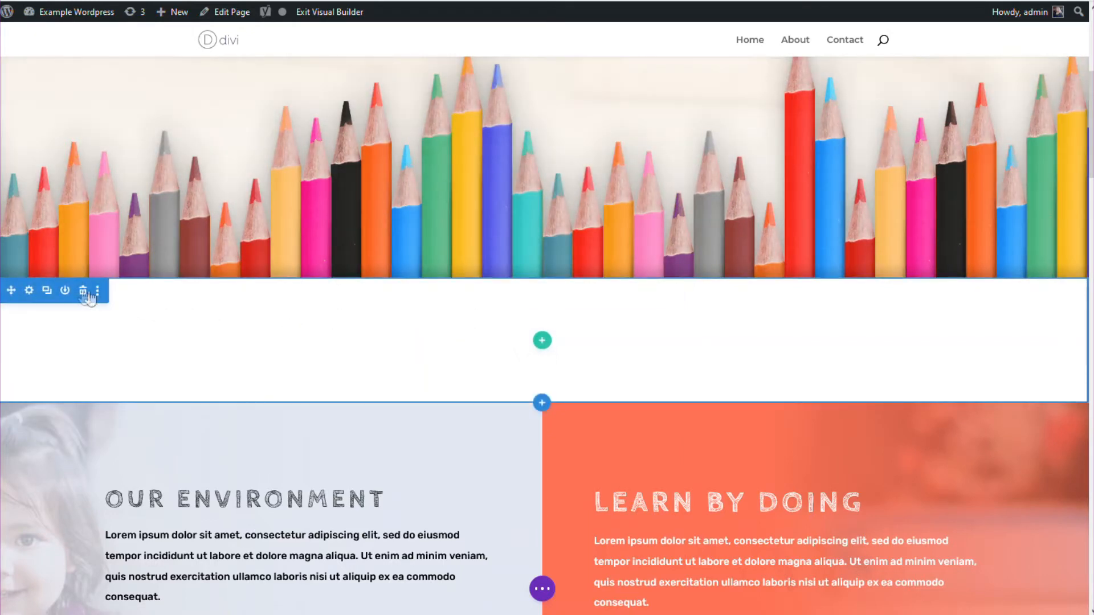
pyautogui.click(83, 291)
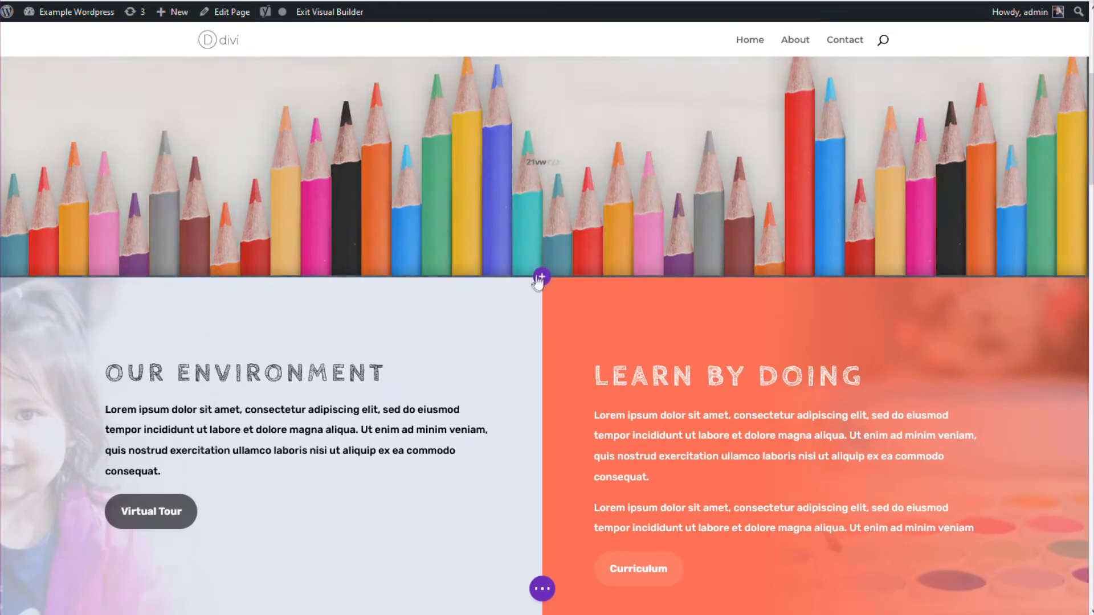
# Step: Insert a specialty section below the pencil banner, using the layout with one plain column followed by an equally wide row column
pyautogui.click(541, 278)
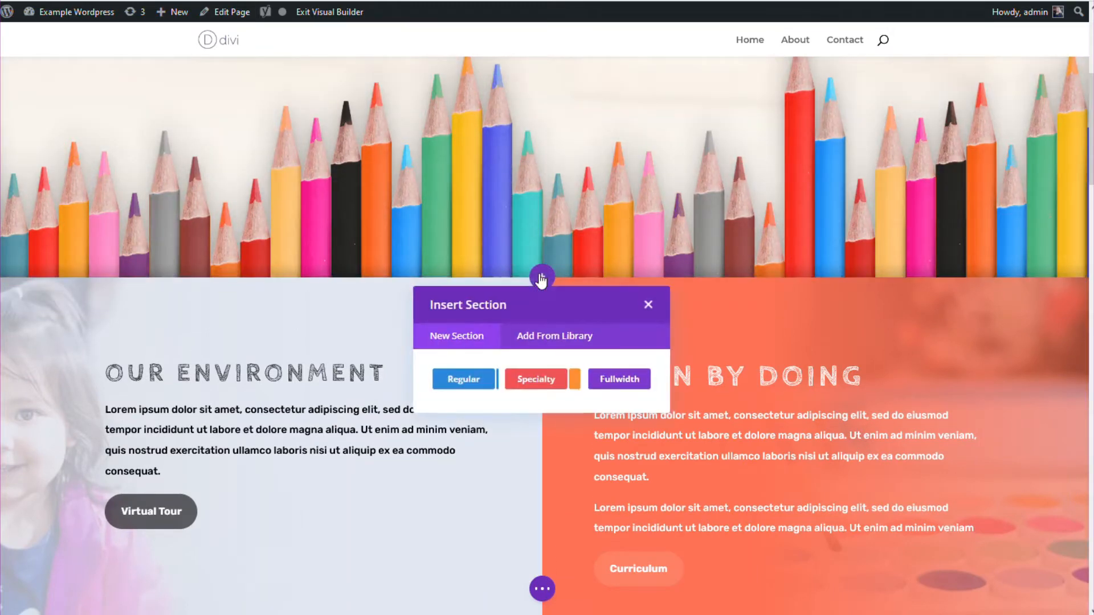
pyautogui.click(544, 381)
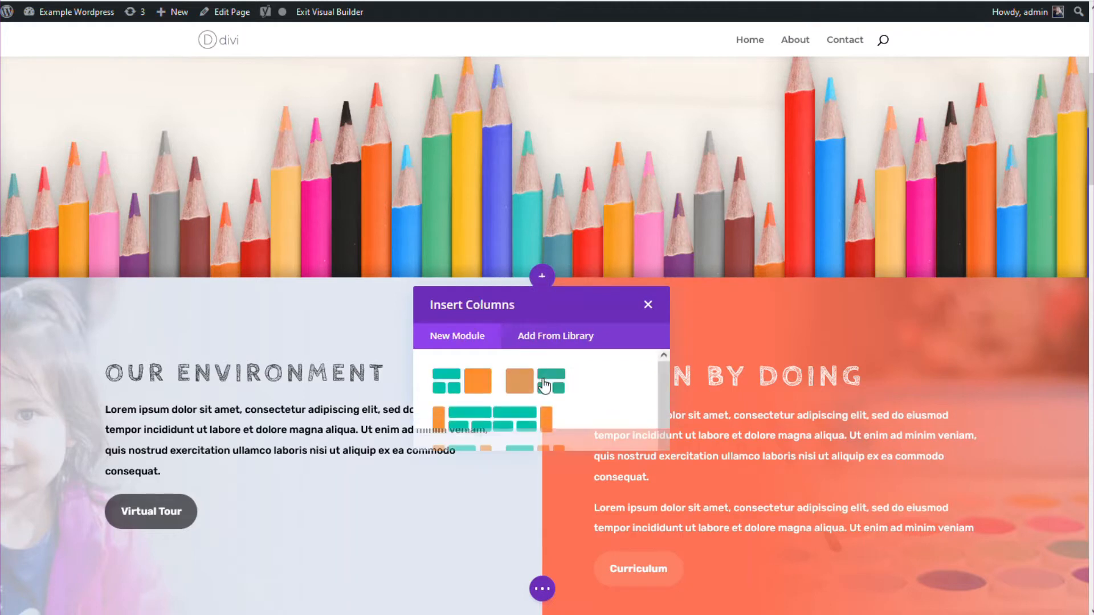
pyautogui.scroll(-1, 627, 405)
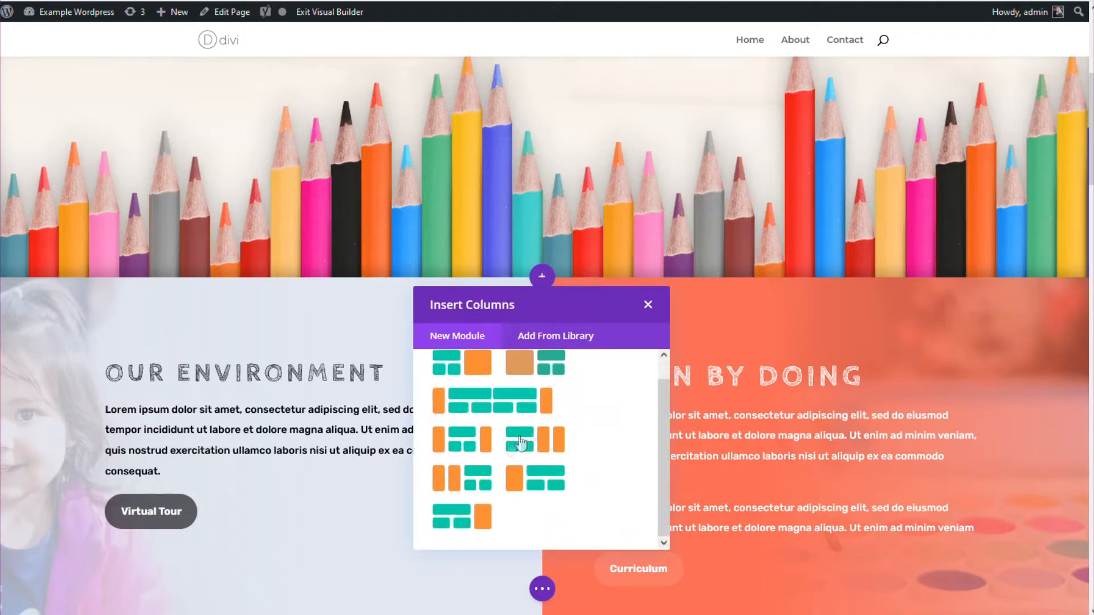
pyautogui.scroll(1, 566, 461)
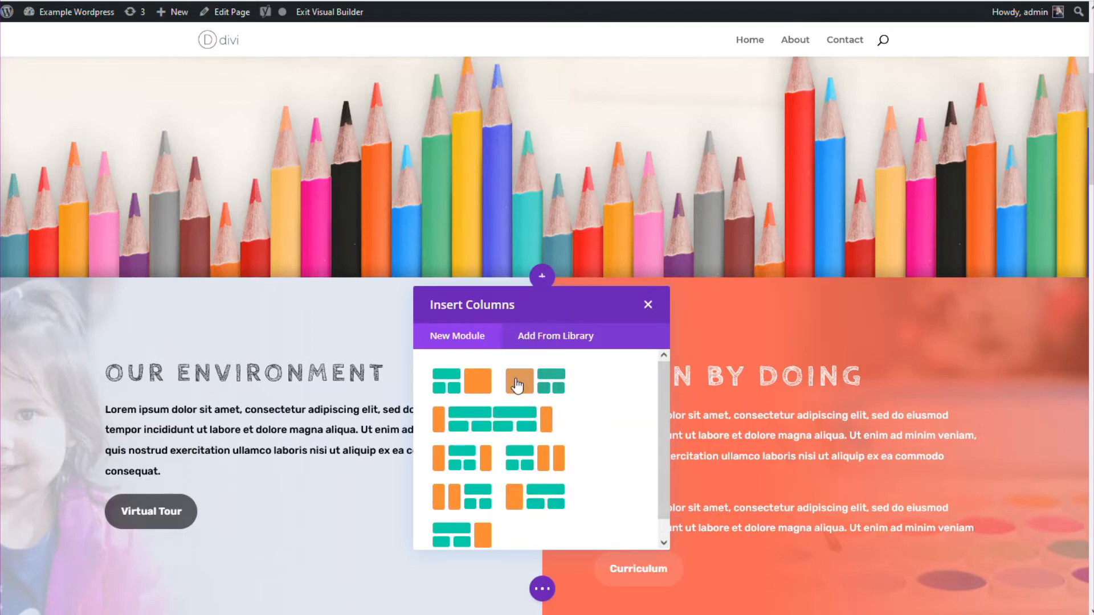
pyautogui.click(517, 385)
# Step: Review the row layouts and modules offered in the specialty section's two columns, and delete the section
pyautogui.click(724, 329)
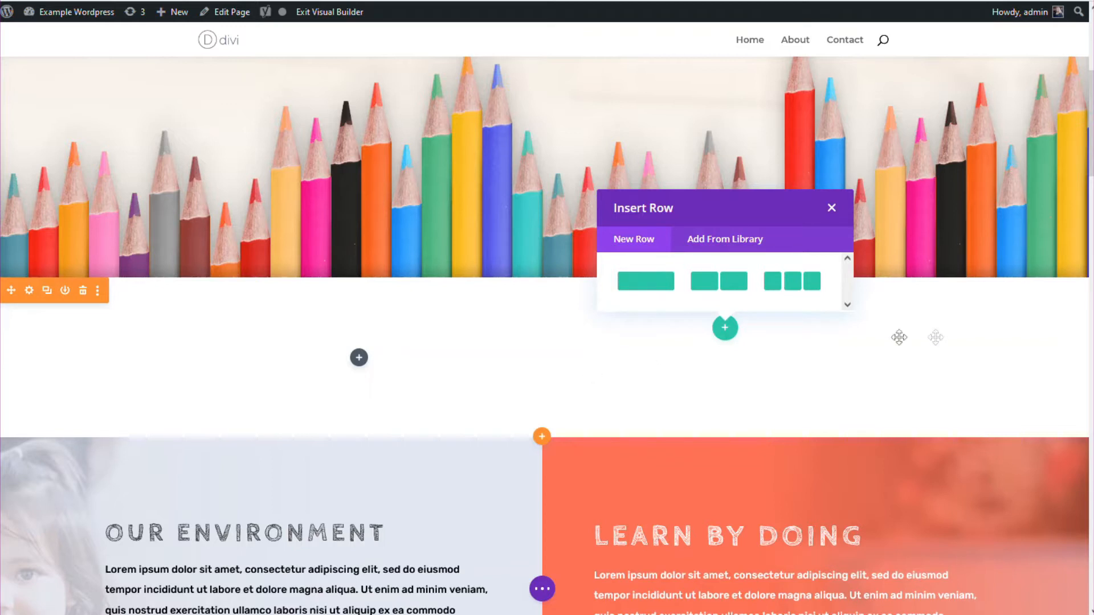
pyautogui.click(354, 360)
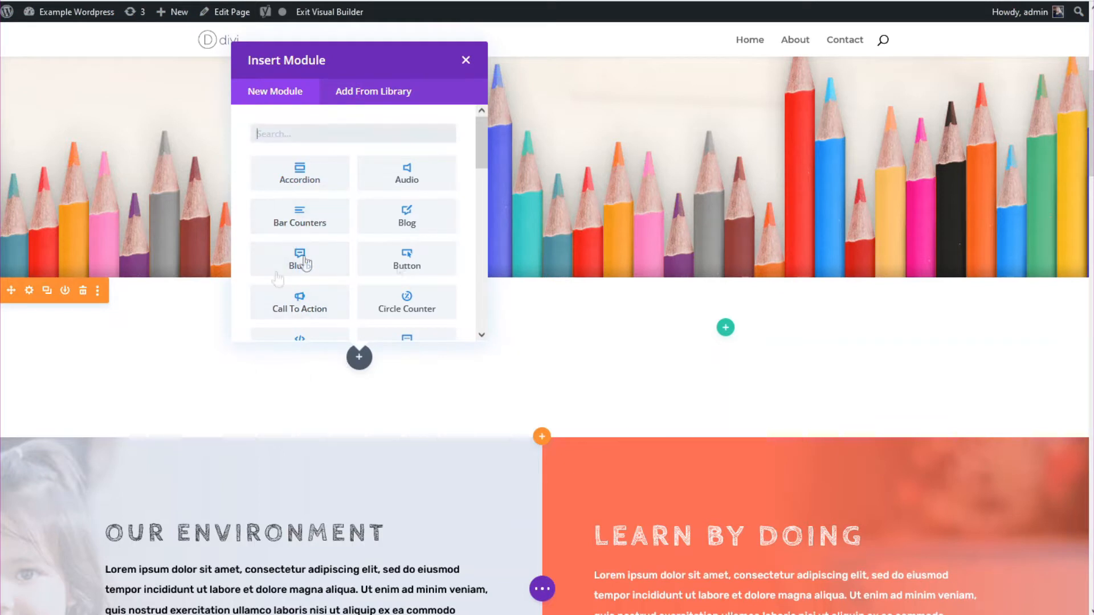
pyautogui.scroll(-5, 386, 188)
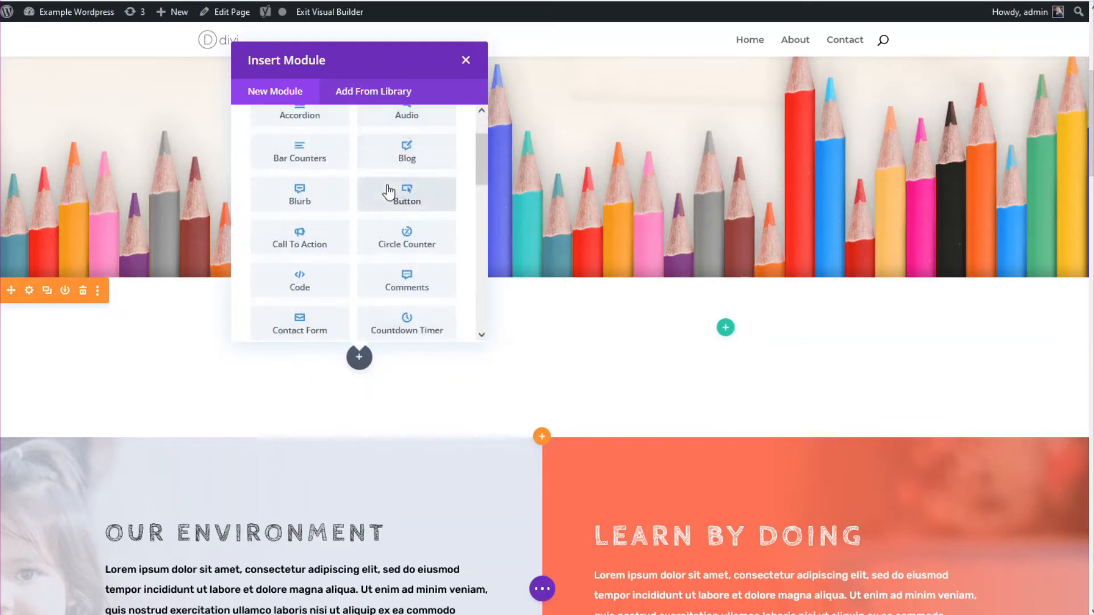
pyautogui.scroll(-5, 387, 193)
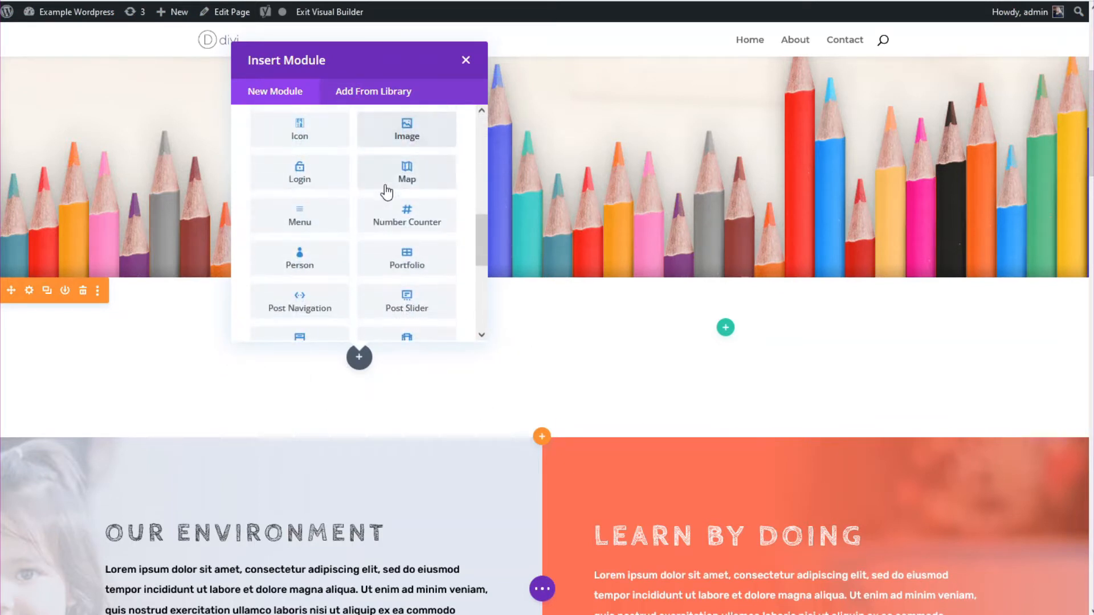
pyautogui.scroll(-3, 385, 192)
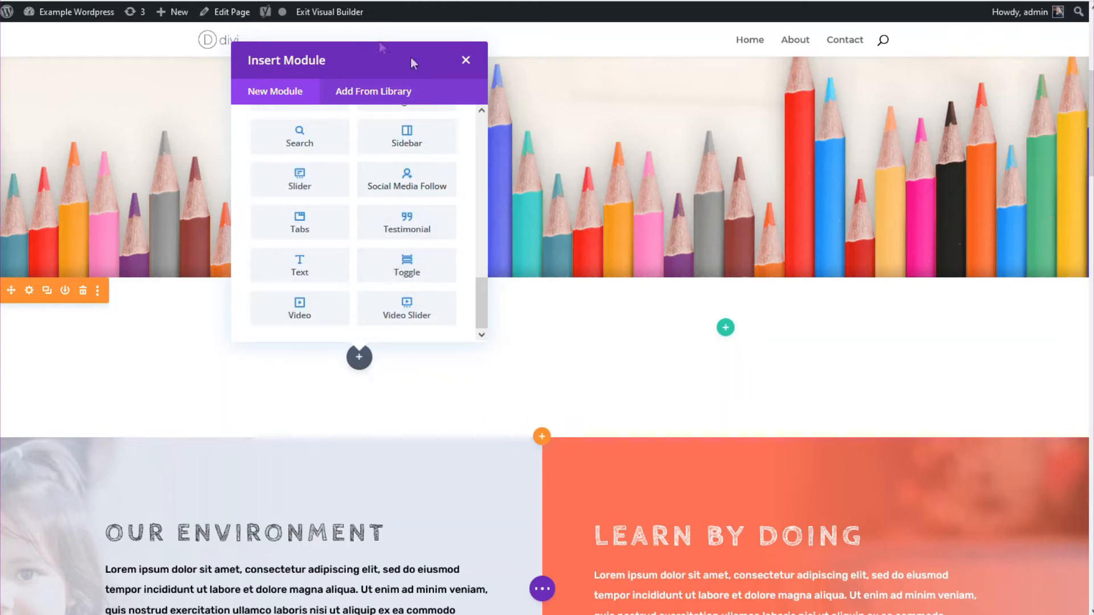
pyautogui.click(465, 60)
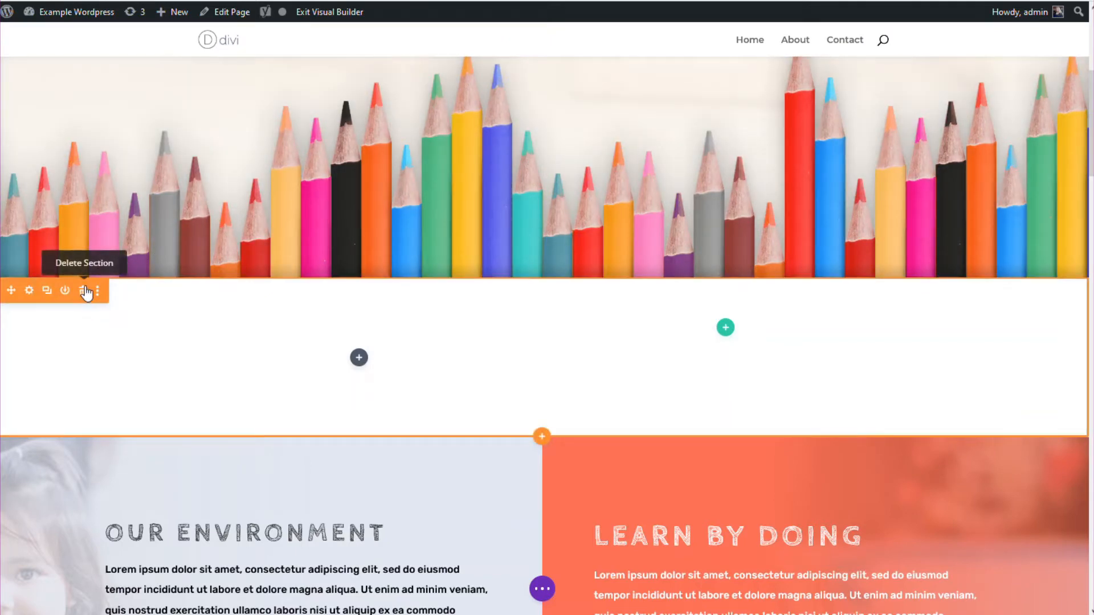
pyautogui.click(81, 292)
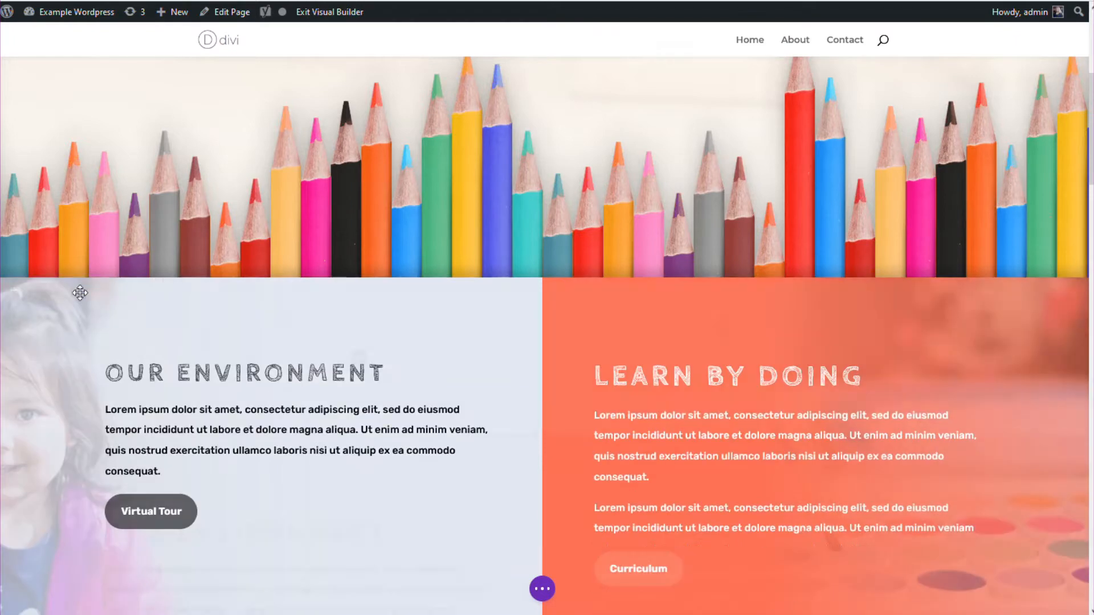
# Step: Insert a regular section below Divi's Mission & Vision with a row of two equal columns
pyautogui.scroll(-10, 248, 265)
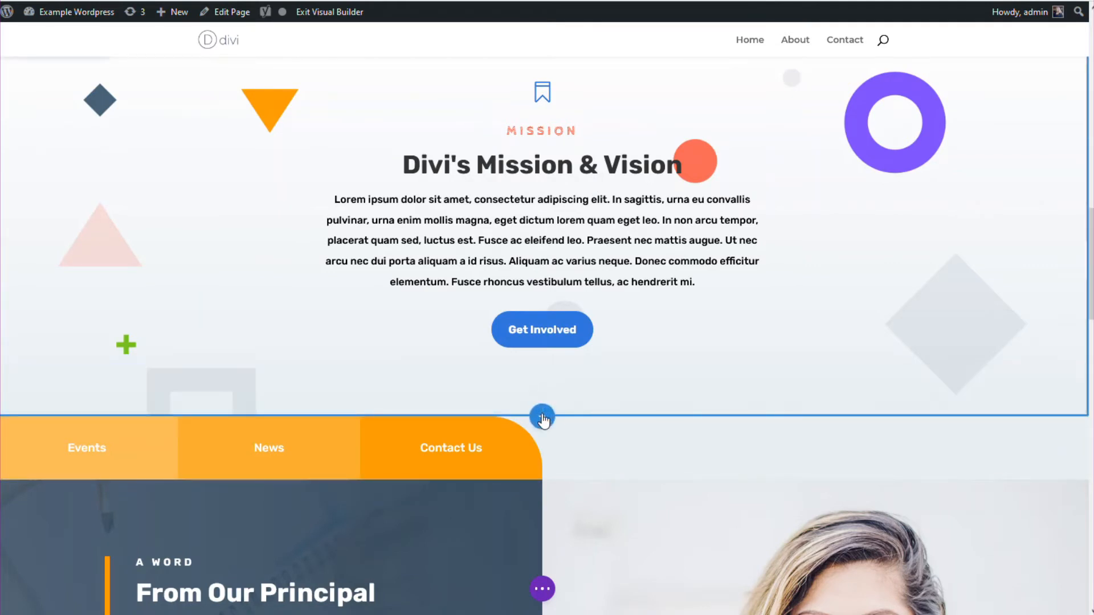
pyautogui.click(542, 417)
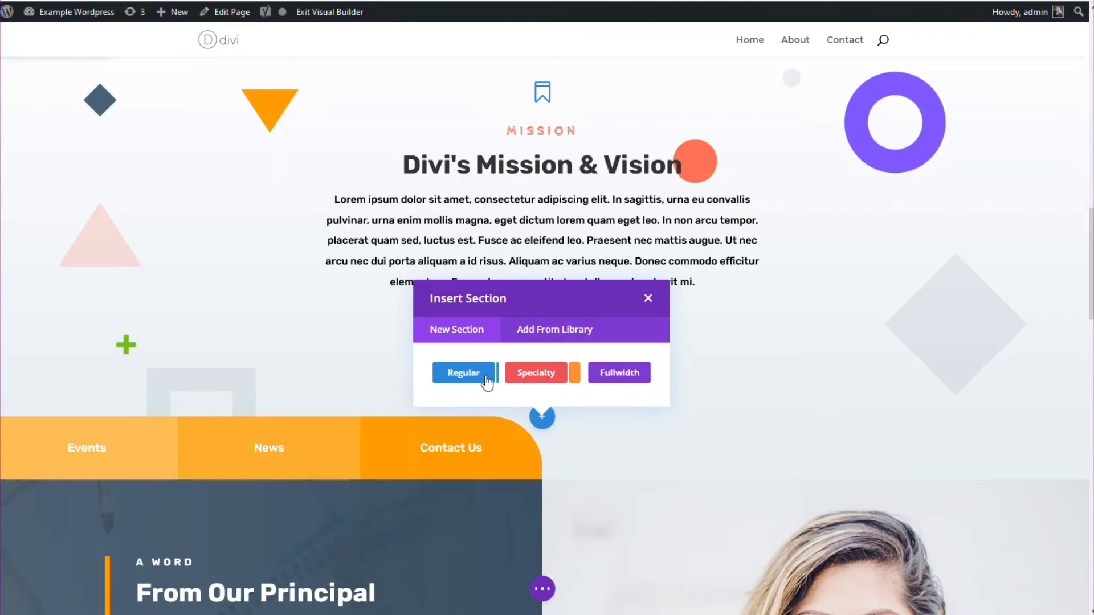
pyautogui.click(542, 419)
pyautogui.click(543, 419)
pyautogui.click(462, 373)
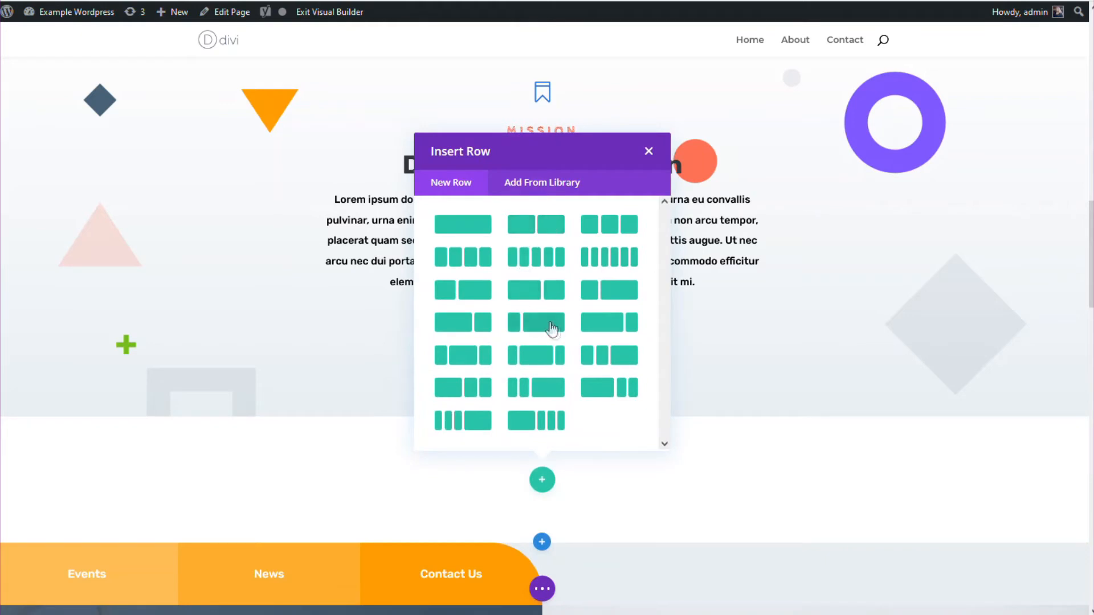
pyautogui.click(526, 230)
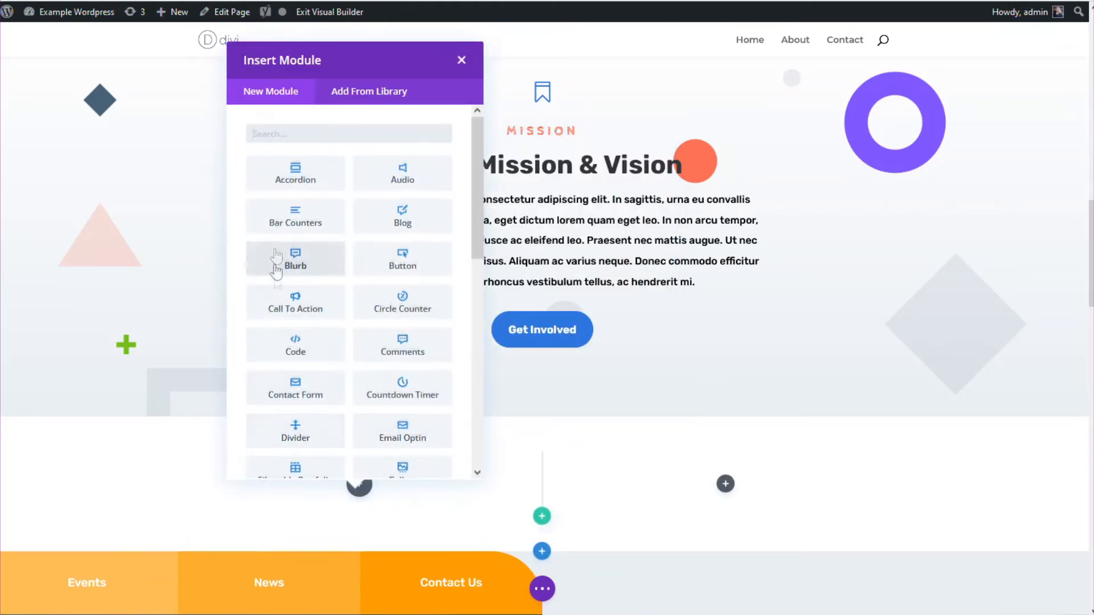
# Step: Examine the full list of modules available for the first column of the new row
pyautogui.scroll(-3, 279, 306)
pyautogui.scroll(-3, 296, 344)
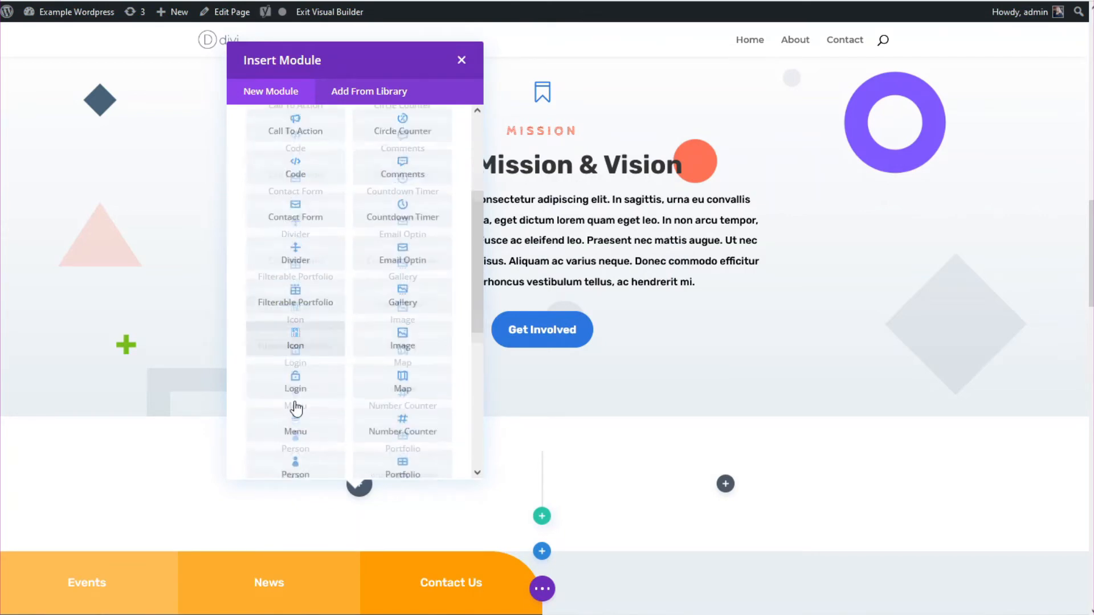
pyautogui.scroll(-2, 364, 370)
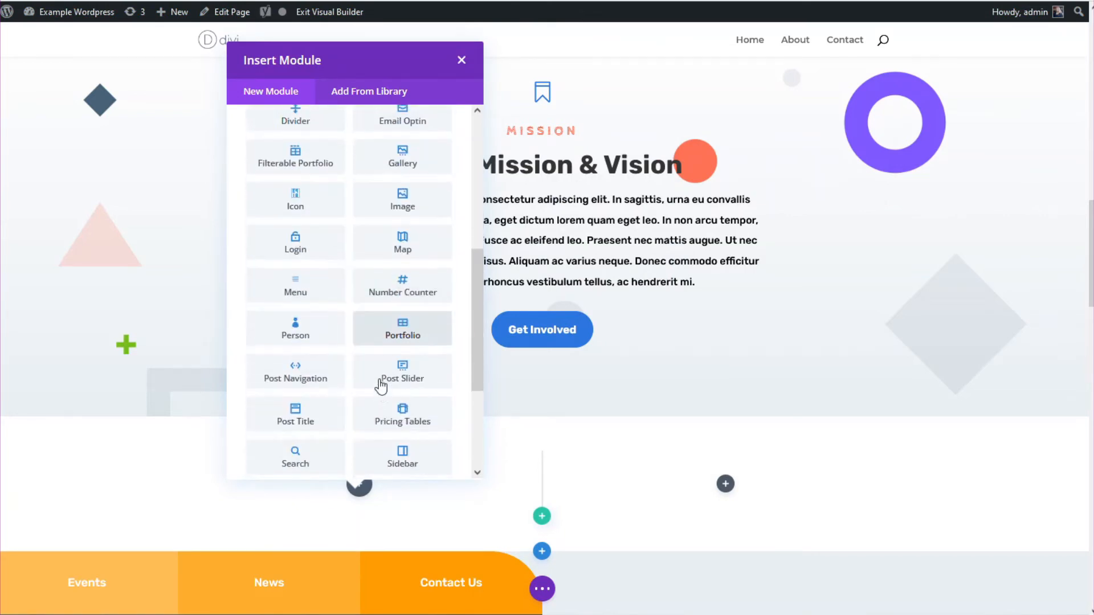
pyautogui.scroll(-4, 324, 387)
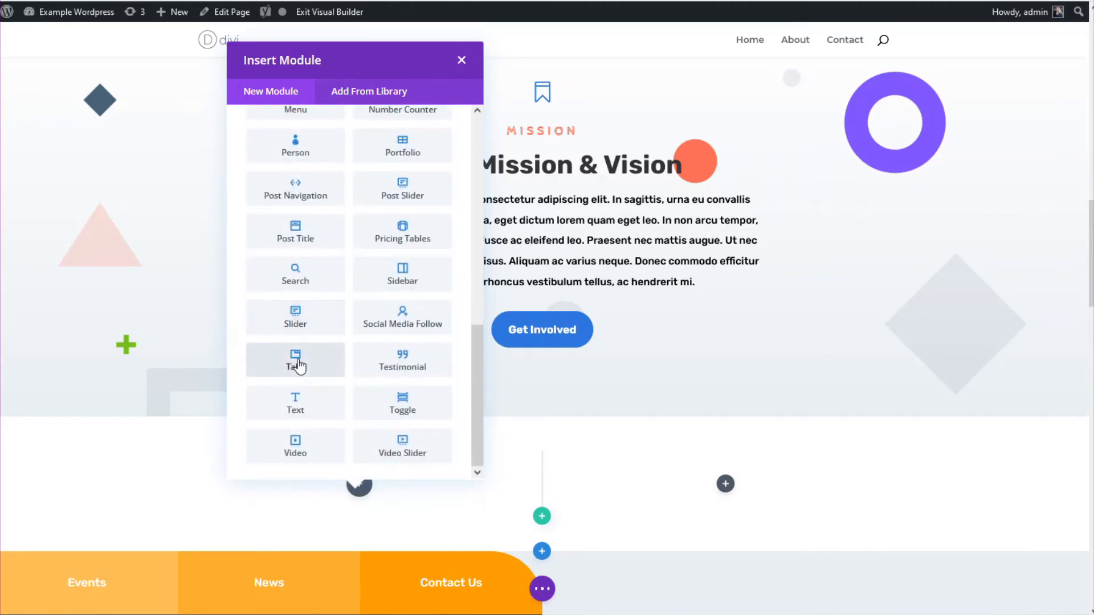
pyautogui.scroll(10, 376, 353)
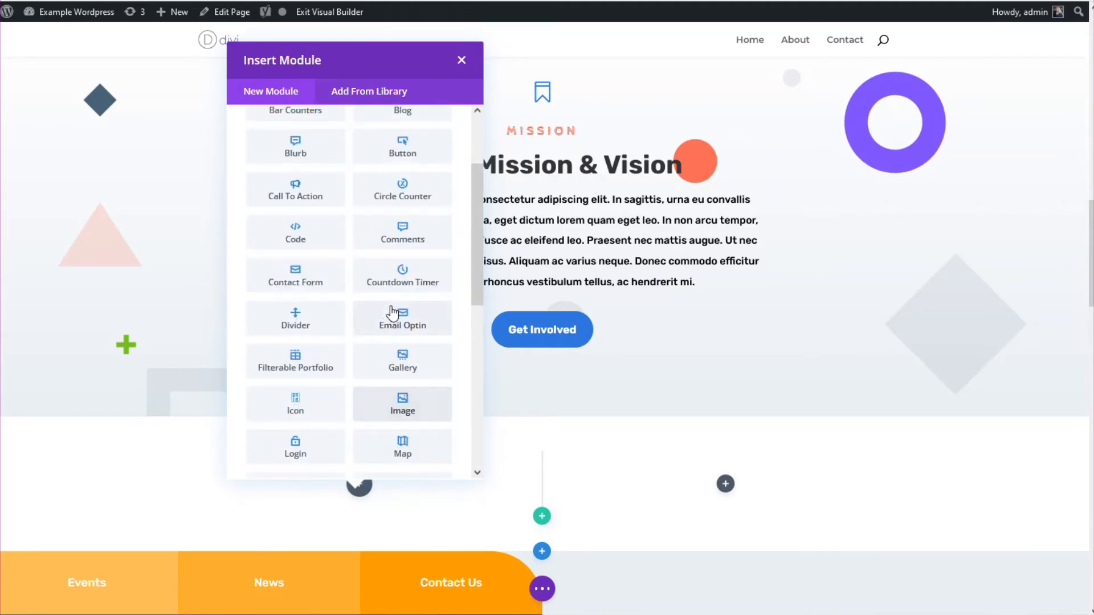
pyautogui.scroll(-4, 359, 308)
pyautogui.scroll(4, 350, 297)
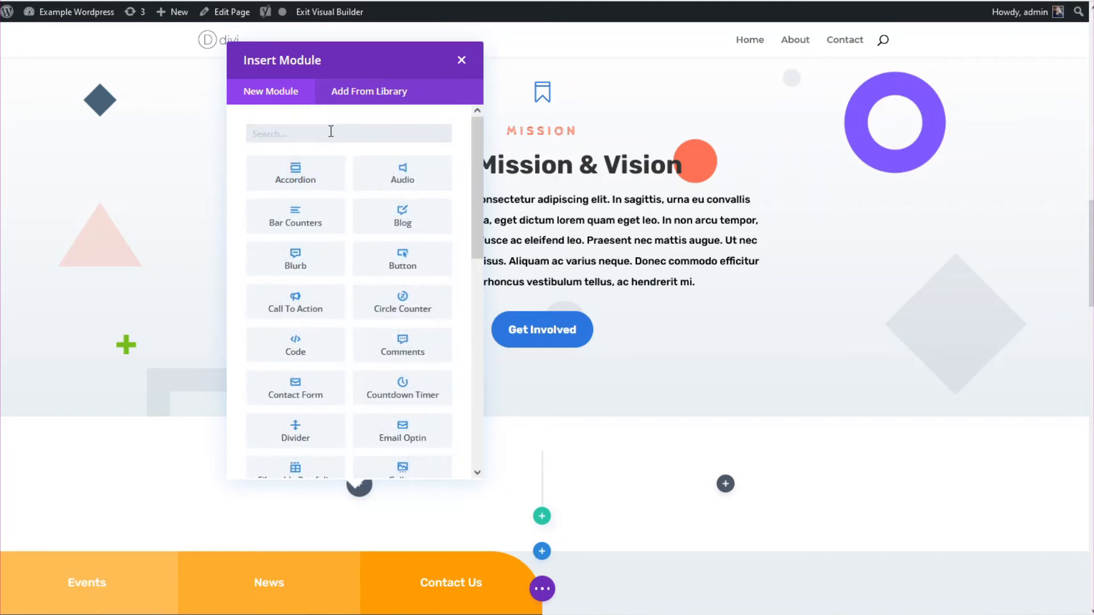
# Step: Filter the first column's module list by "x" and by "p", and close it without adding a module
pyautogui.write('x')
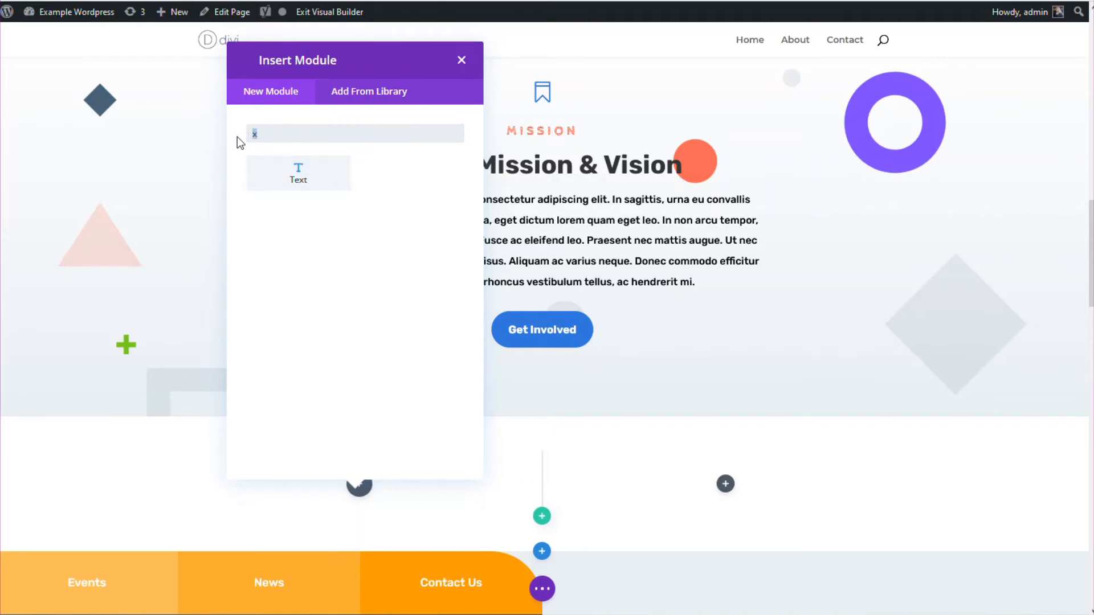
pyautogui.press('BackSpace')
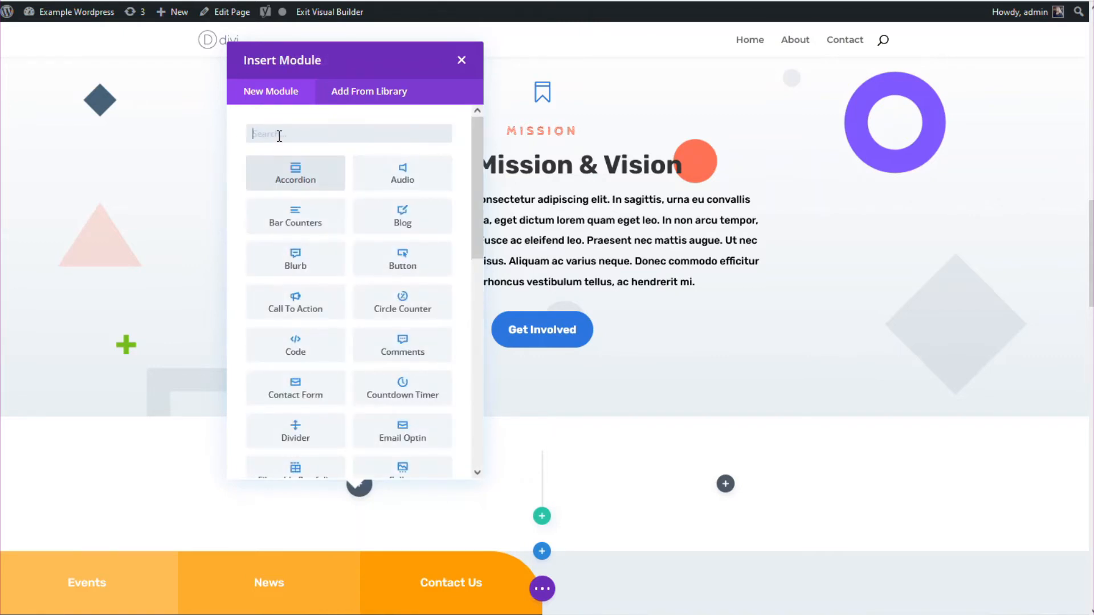
pyautogui.write('p')
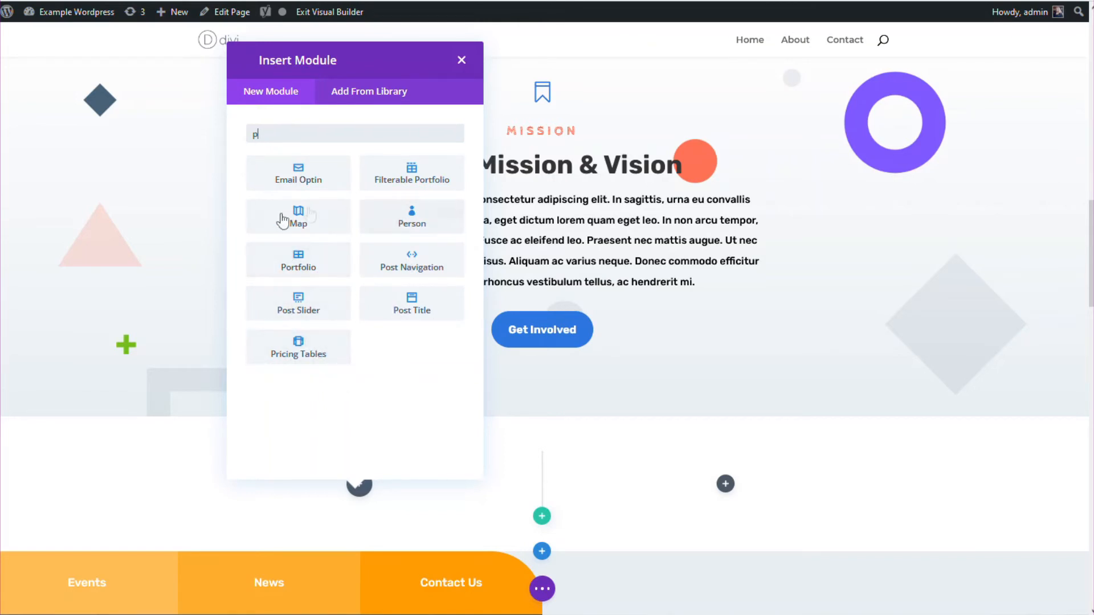
pyautogui.click(461, 61)
# Step: Check the layouts offered for an additional row beneath the two-column row, and close the list without adding one
pyautogui.scroll(-2, 544, 445)
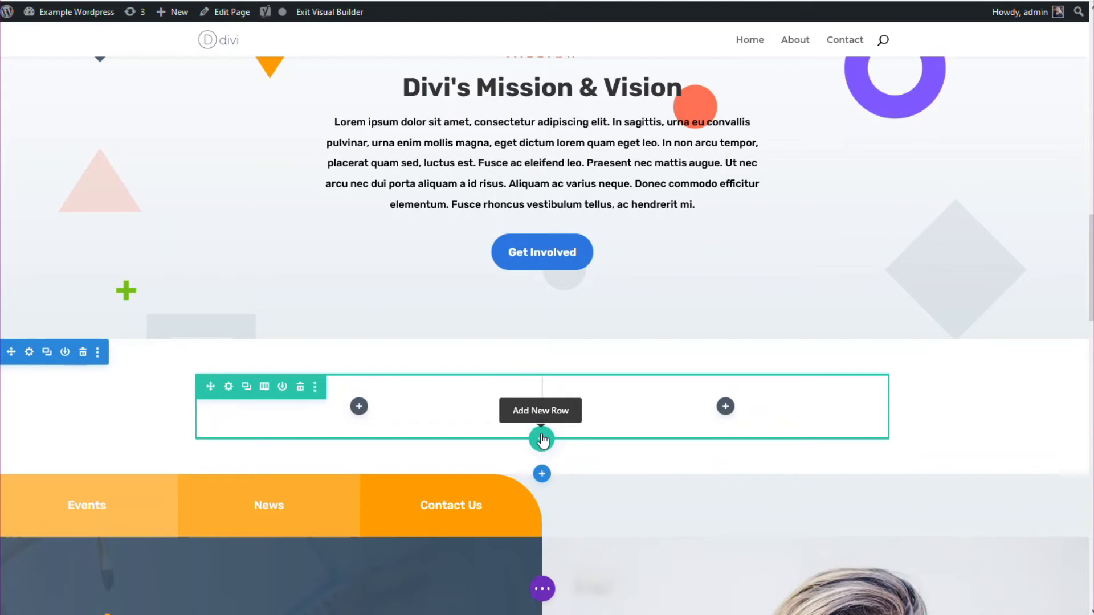
pyautogui.click(541, 440)
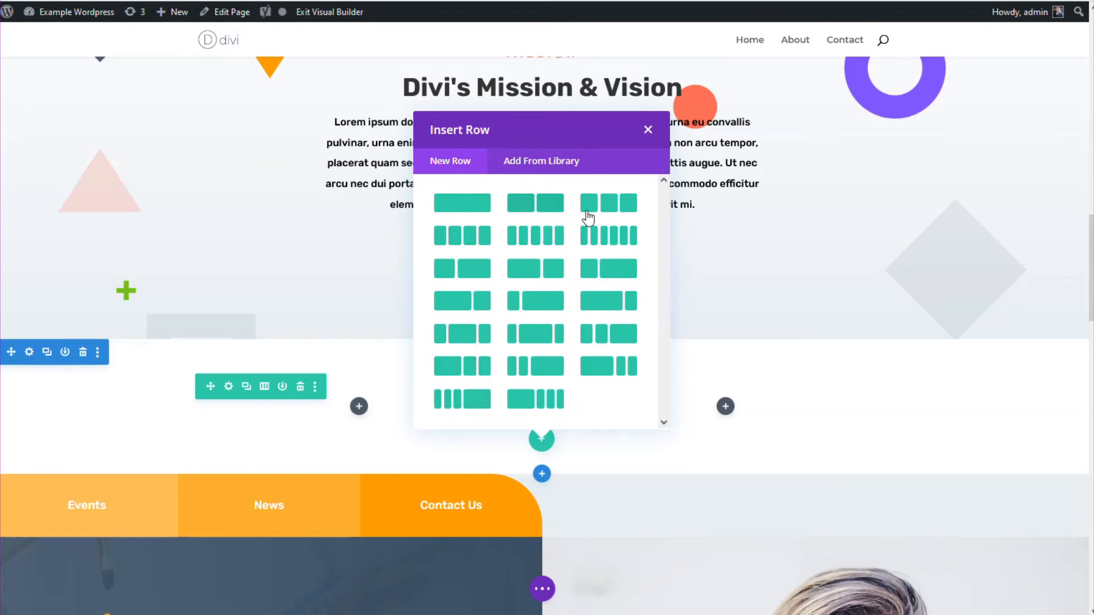
pyautogui.click(648, 131)
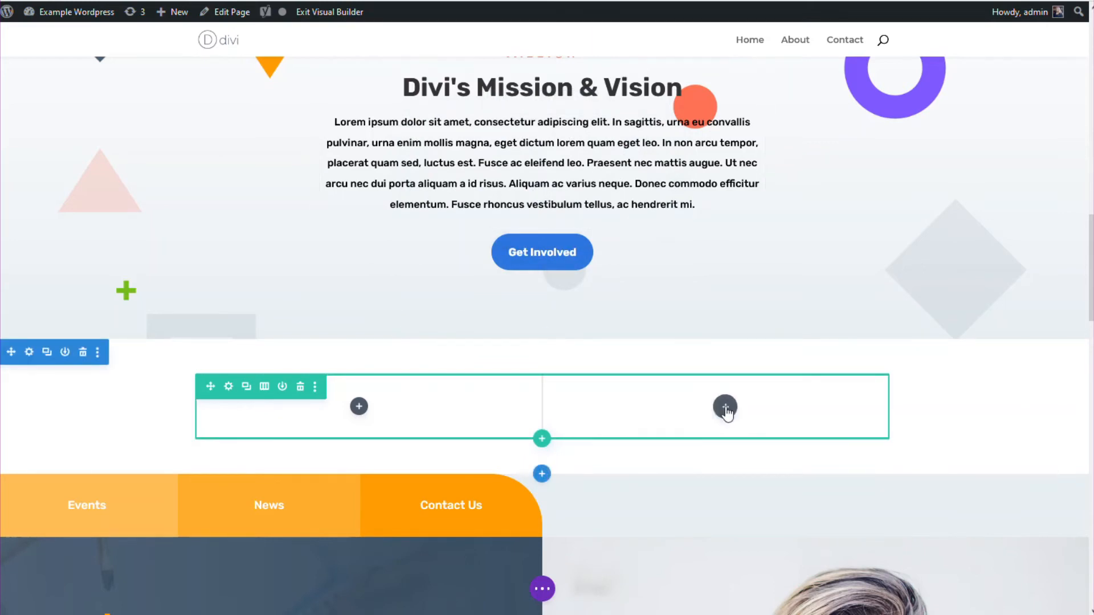
# Step: Check the list of modules available for the second column of the new row, and close it without adding one
pyautogui.click(725, 407)
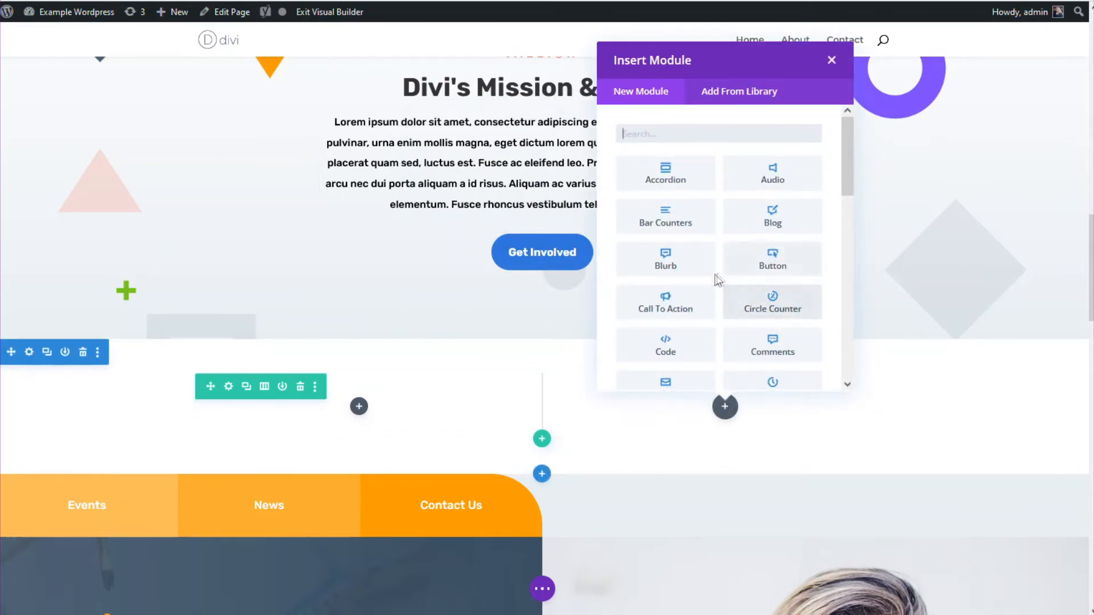
pyautogui.scroll(-5, 719, 278)
pyautogui.scroll(5, 715, 318)
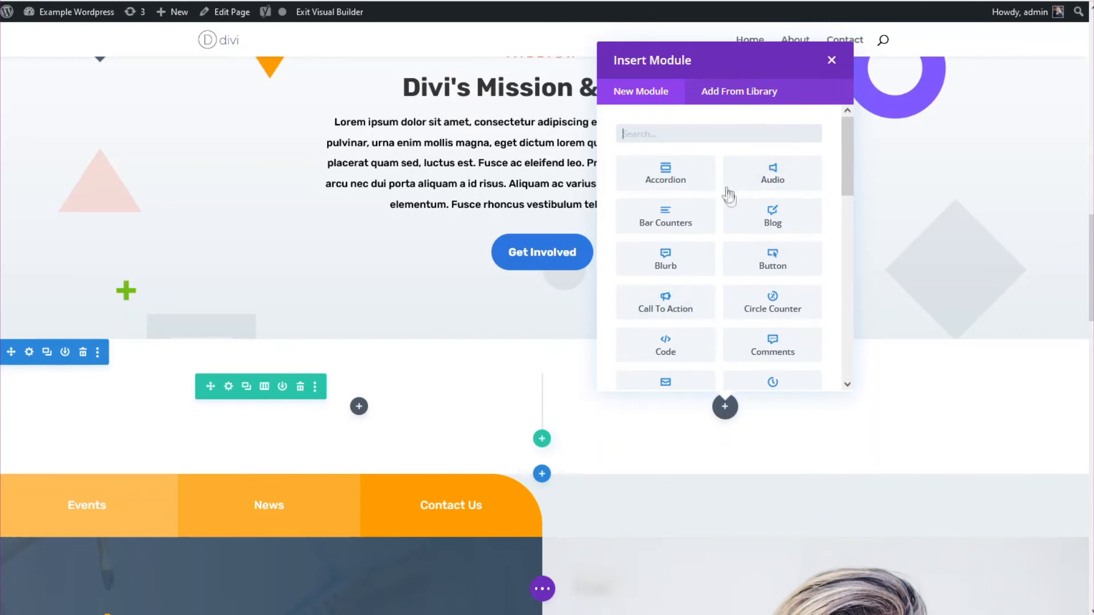
pyautogui.click(831, 60)
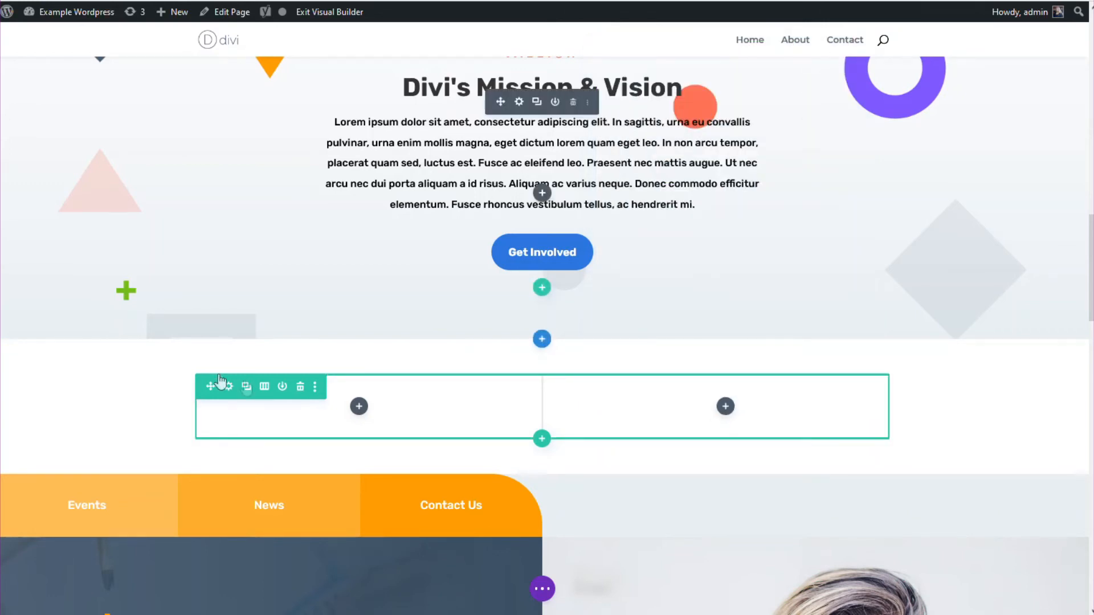
# Step: Move the new section with the two-column row above the Divi's Mission & Vision section, just before the Students Page links
pyautogui.moveTo(72, 403)
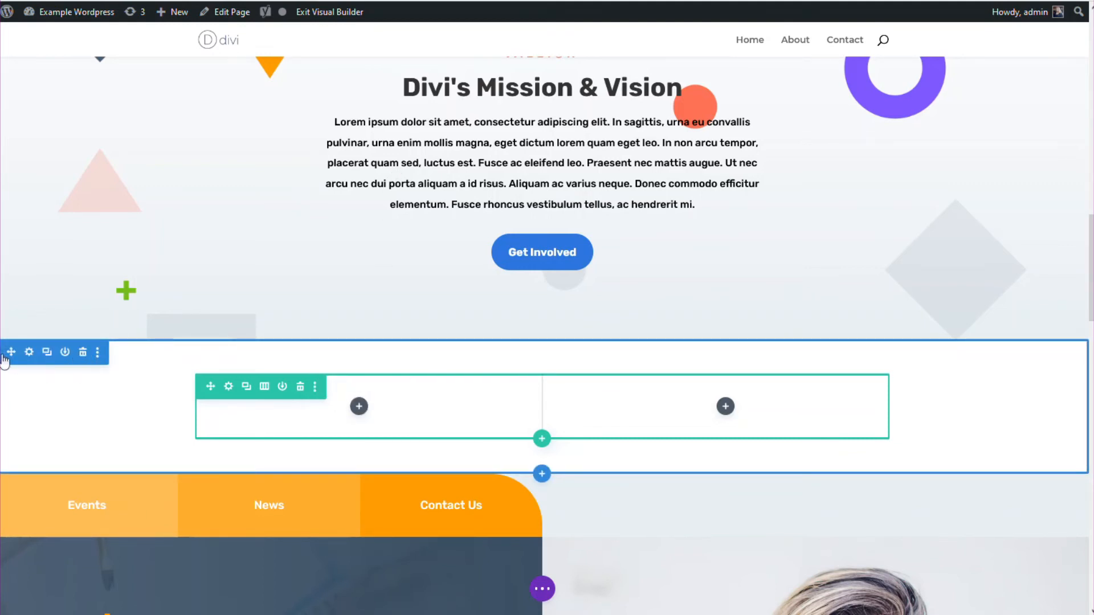
pyautogui.moveTo(10, 350); pyautogui.dragTo(33, 319)
pyautogui.click(31, 332)
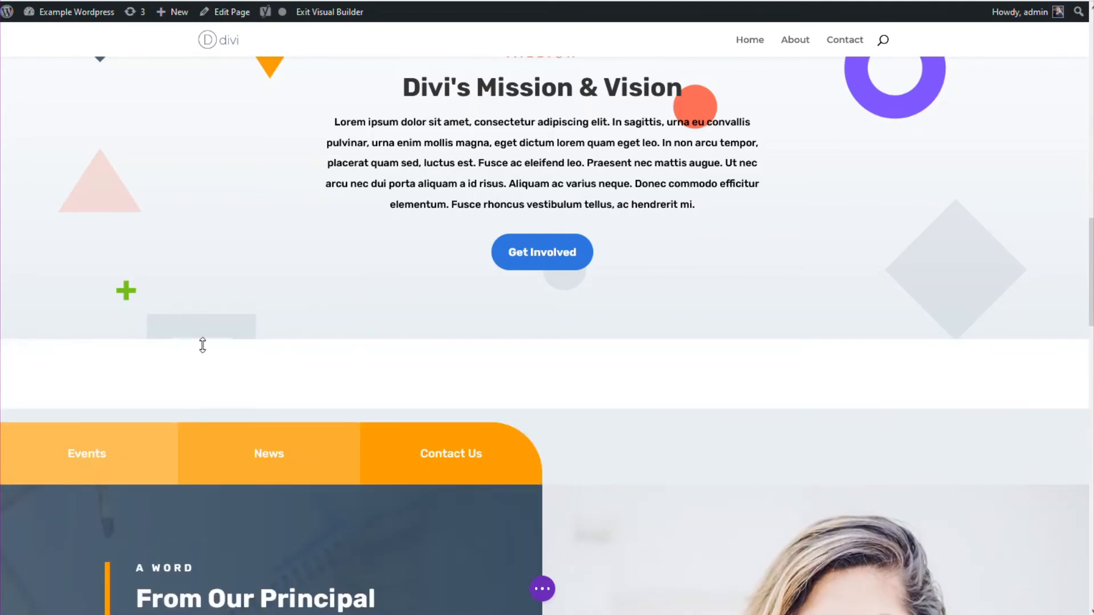
pyautogui.hotkey('ctrl', 'z')
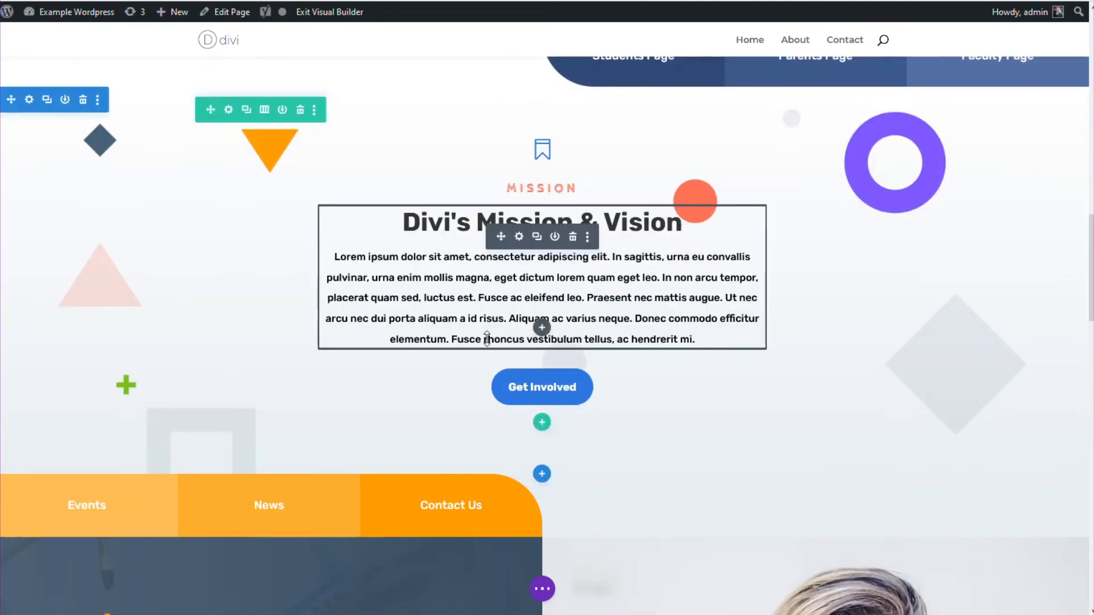
pyautogui.scroll(5, 486, 336)
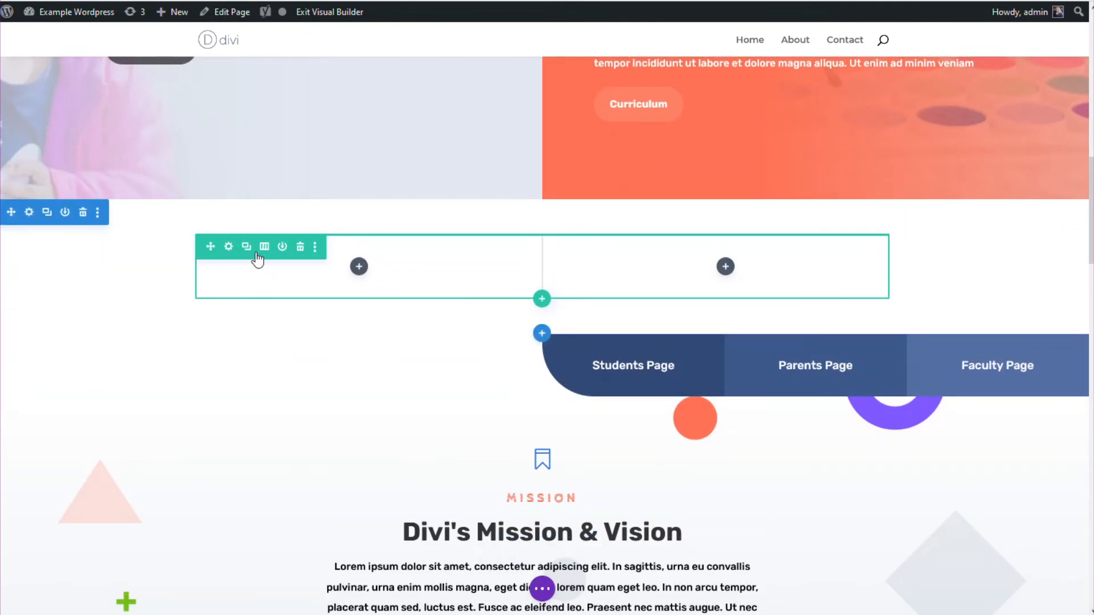
# Step: Check the modules offered for the moved row's first column without adding one, and duplicate the two-column row
pyautogui.click(359, 266)
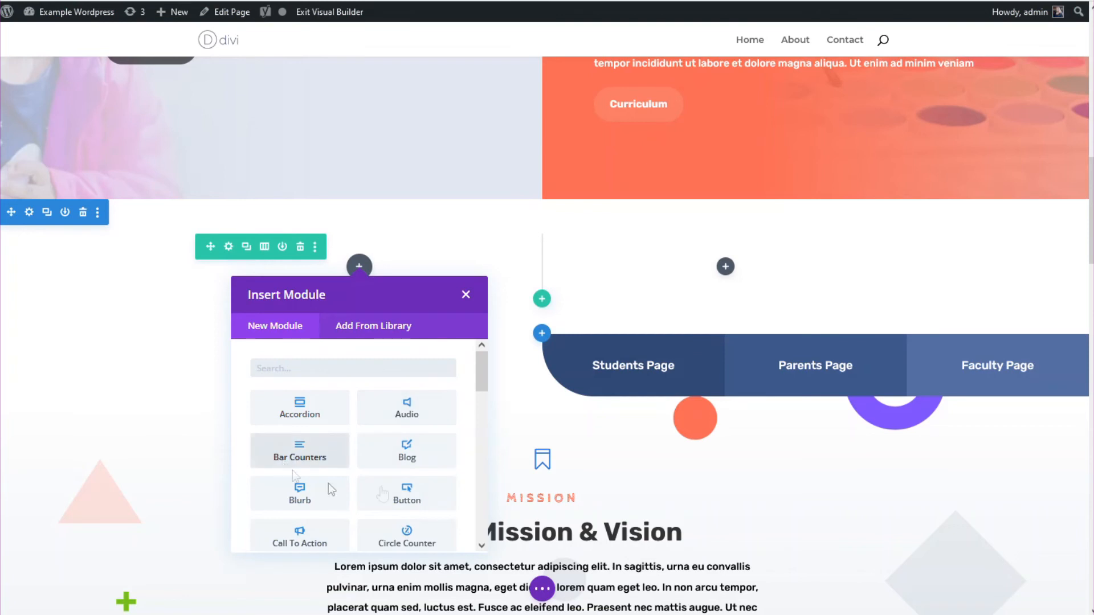
pyautogui.click(466, 296)
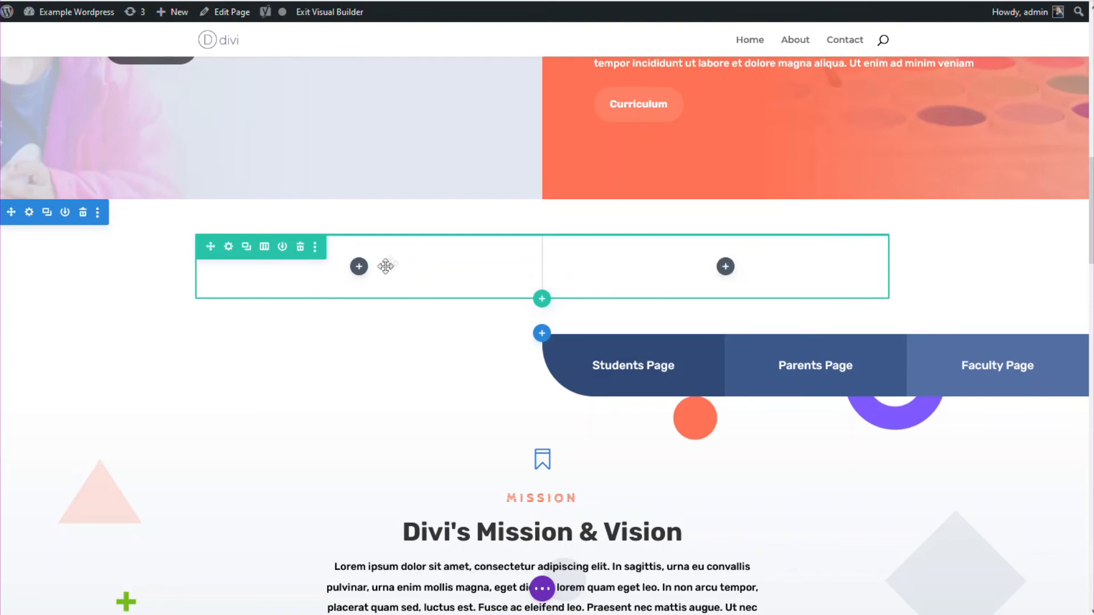
pyautogui.click(246, 251)
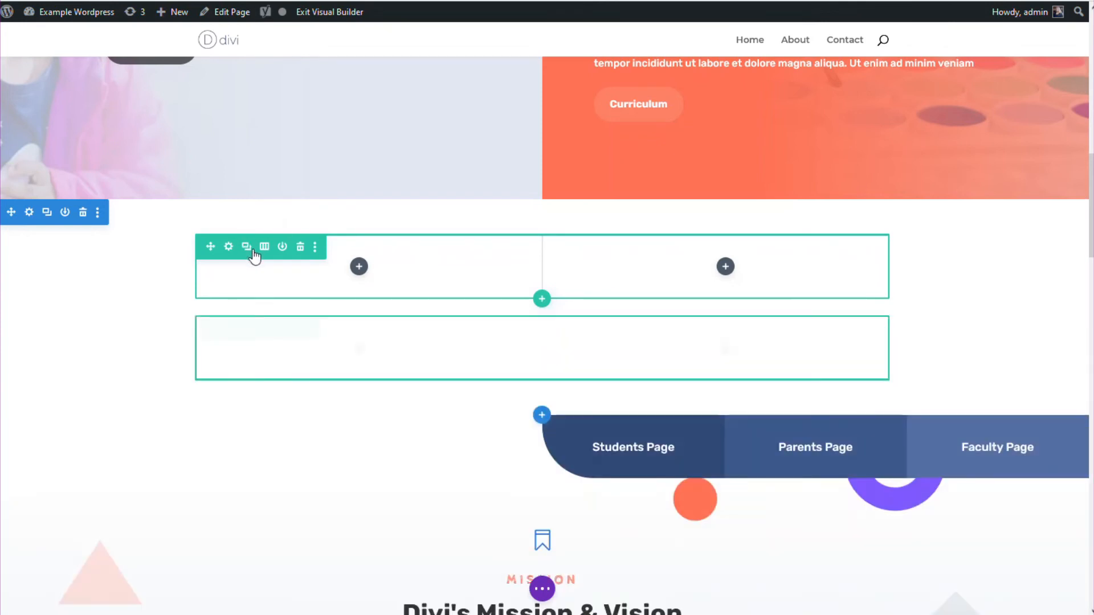